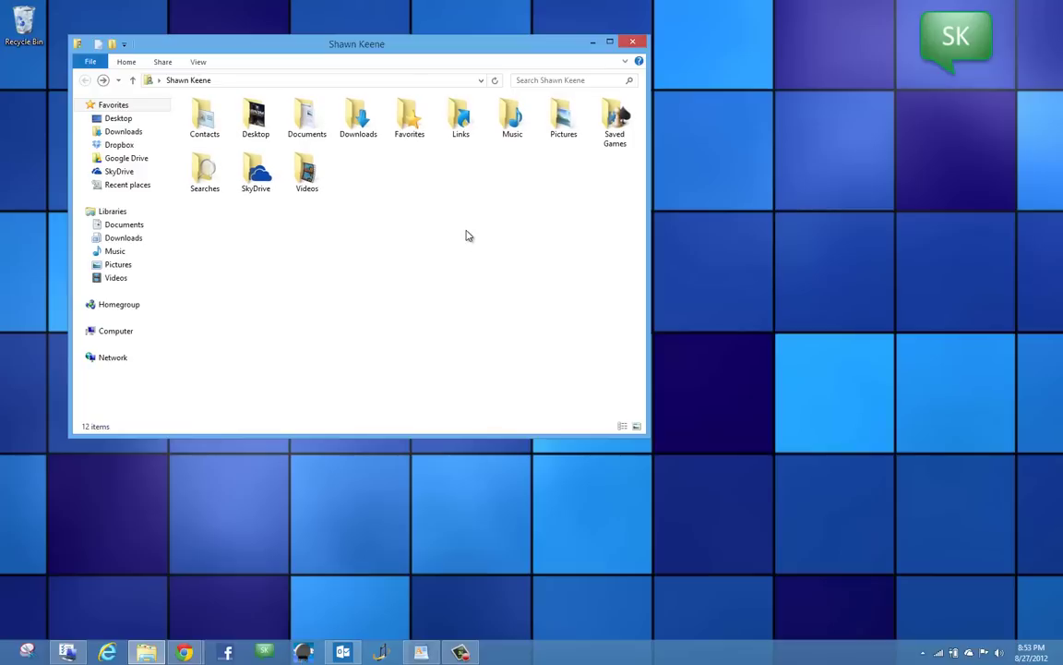
# Browse into Aaron Copeland's Appalachian Spring album, then back up to the Music folder.
pyautogui.doubleClick(511, 120)
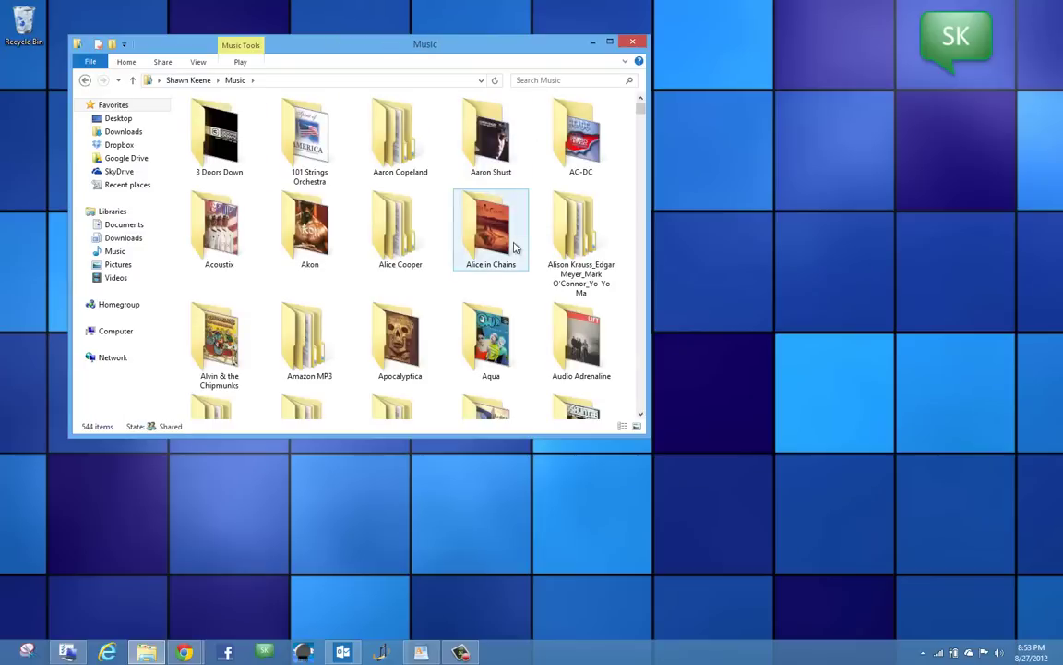
pyautogui.doubleClick(392, 140)
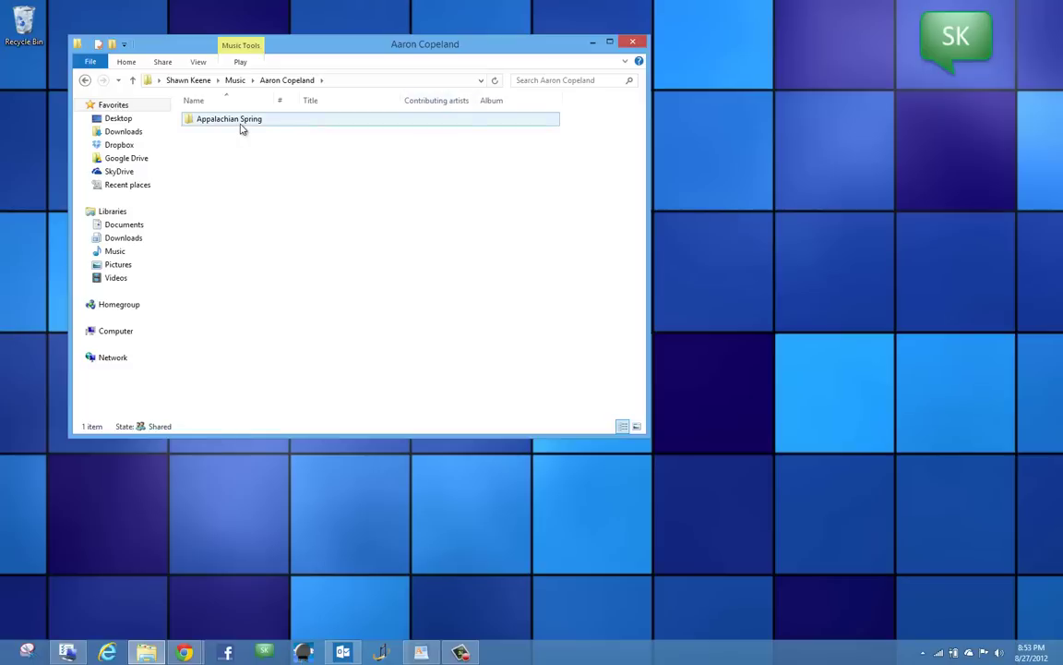
pyautogui.doubleClick(240, 128)
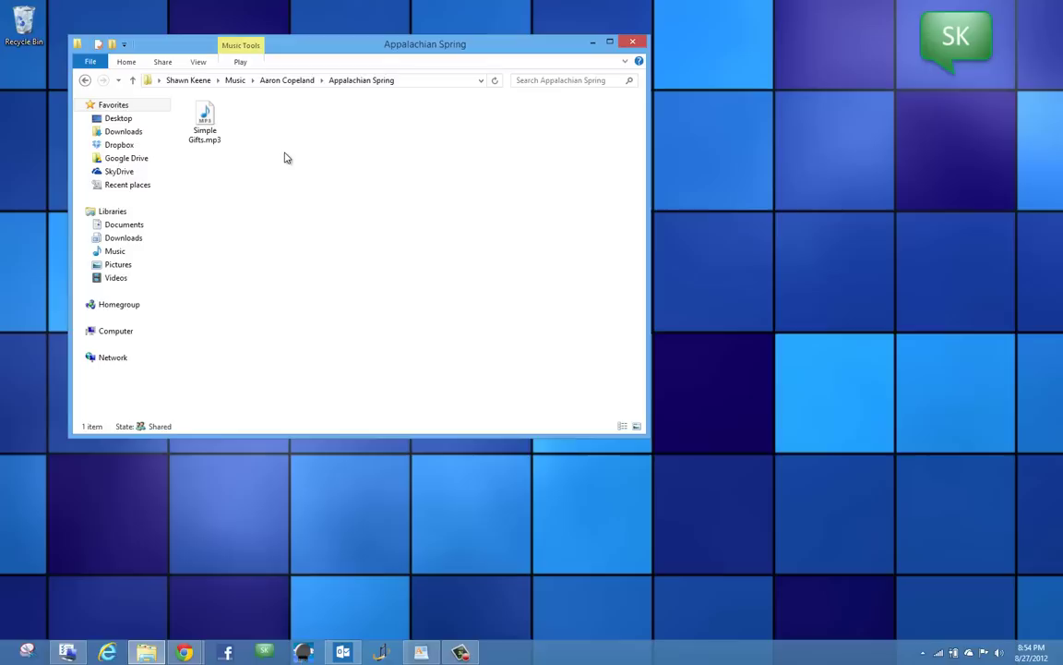
pyautogui.press('BackSpace')
pyautogui.press('BackSpace')
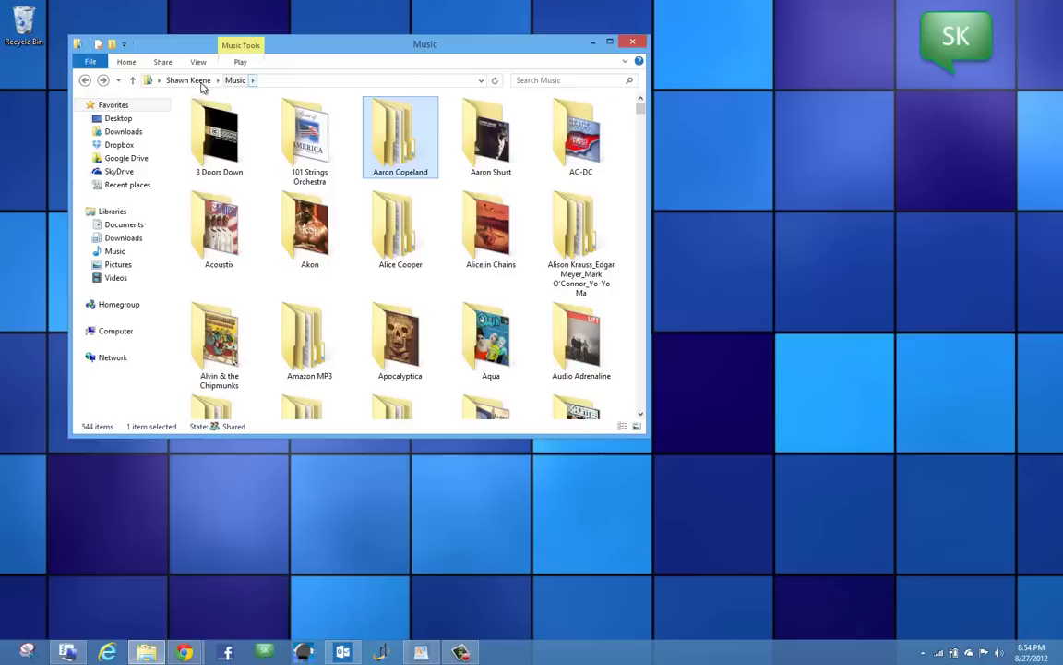
# In Music's Properties Customize settings, keep the Music type and apply it to all subfolders.
pyautogui.click(176, 80)
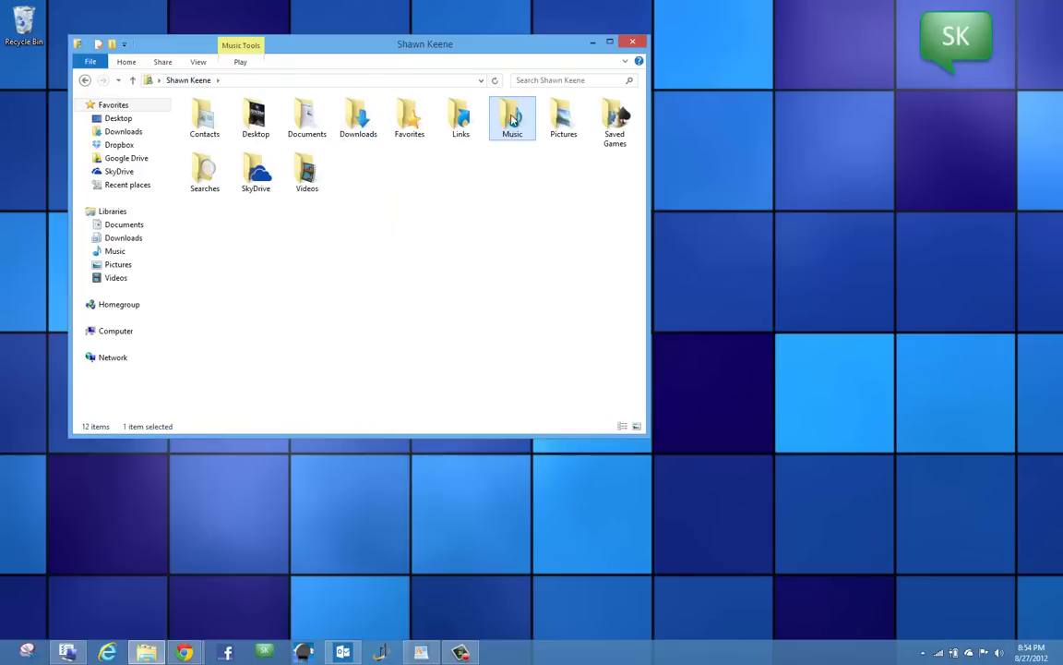
pyautogui.moveTo(511, 118)
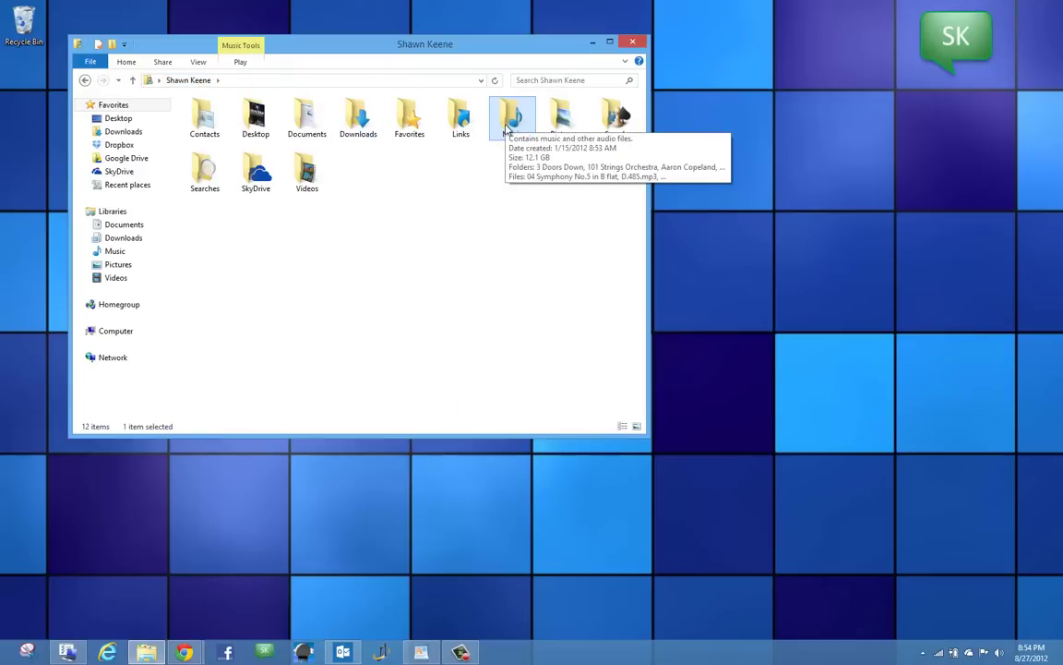
pyautogui.rightClick(507, 126)
pyautogui.click(554, 323)
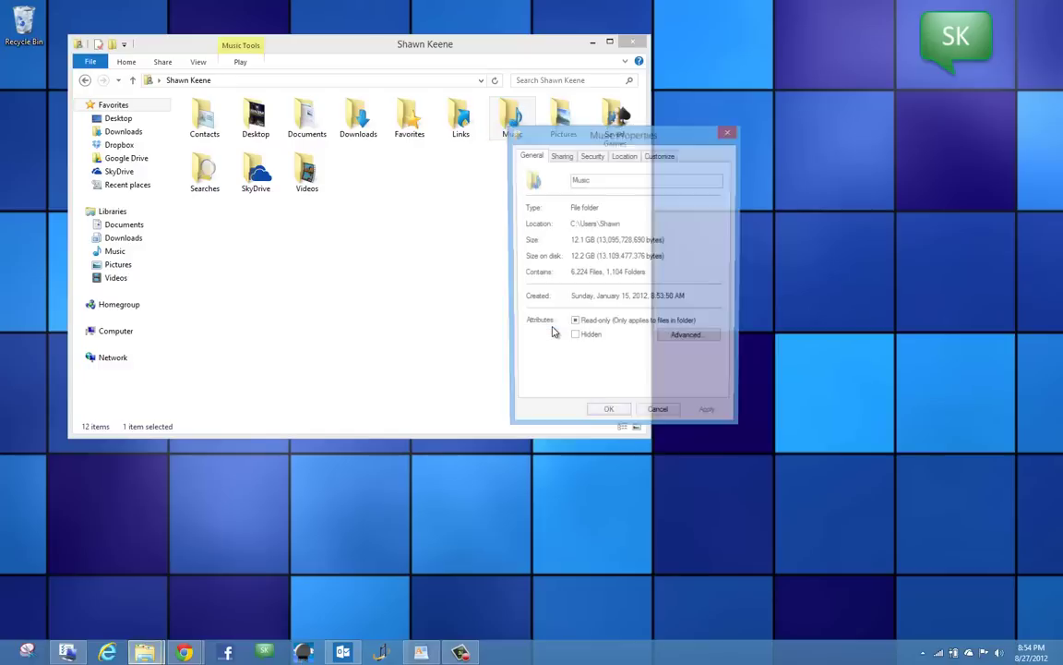
pyautogui.click(660, 155)
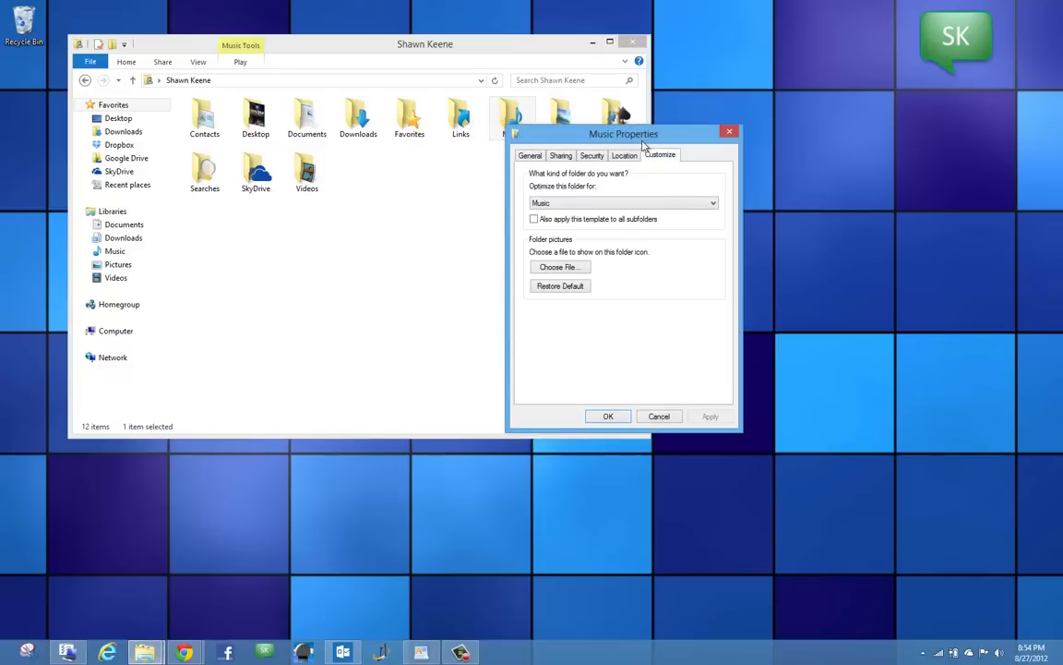
pyautogui.moveTo(640, 139); pyautogui.dragTo(621, 181)
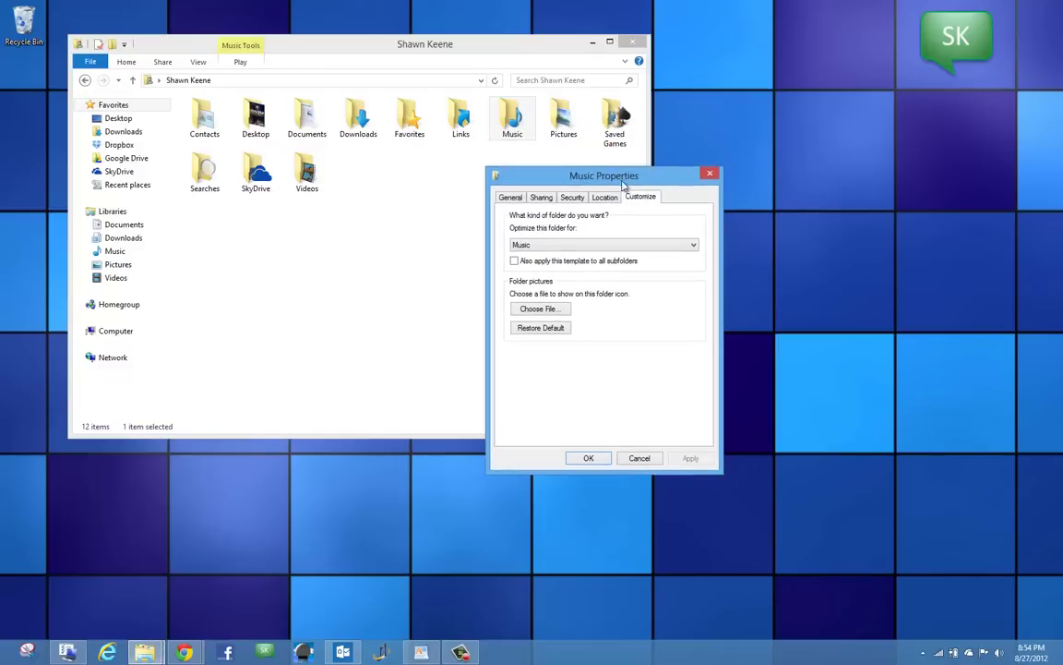
pyautogui.click(541, 245)
pyautogui.click(551, 246)
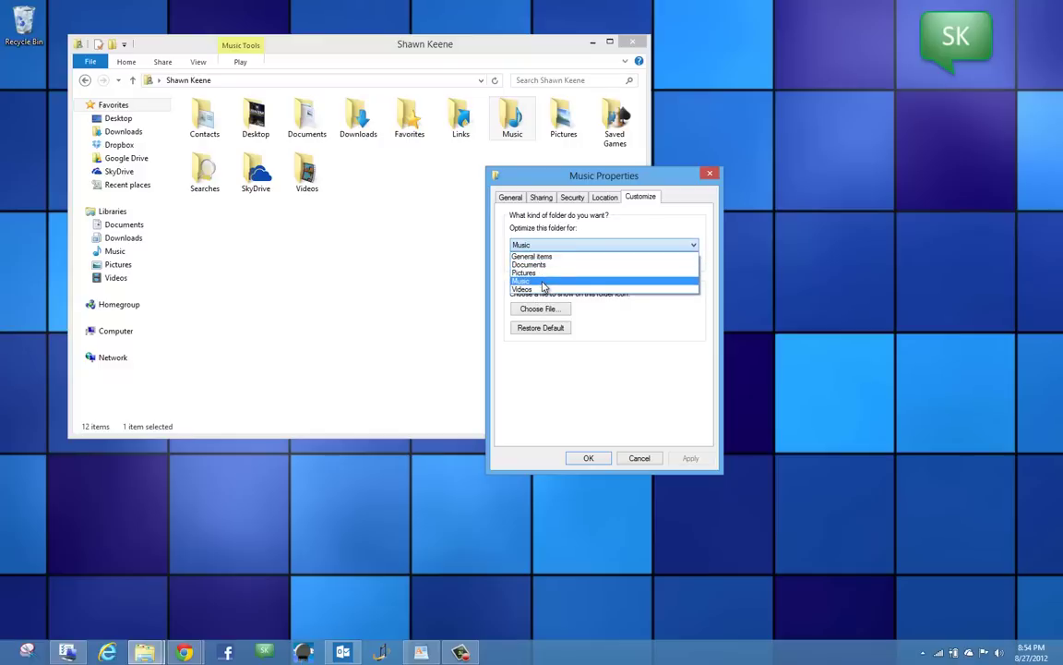
pyautogui.click(543, 281)
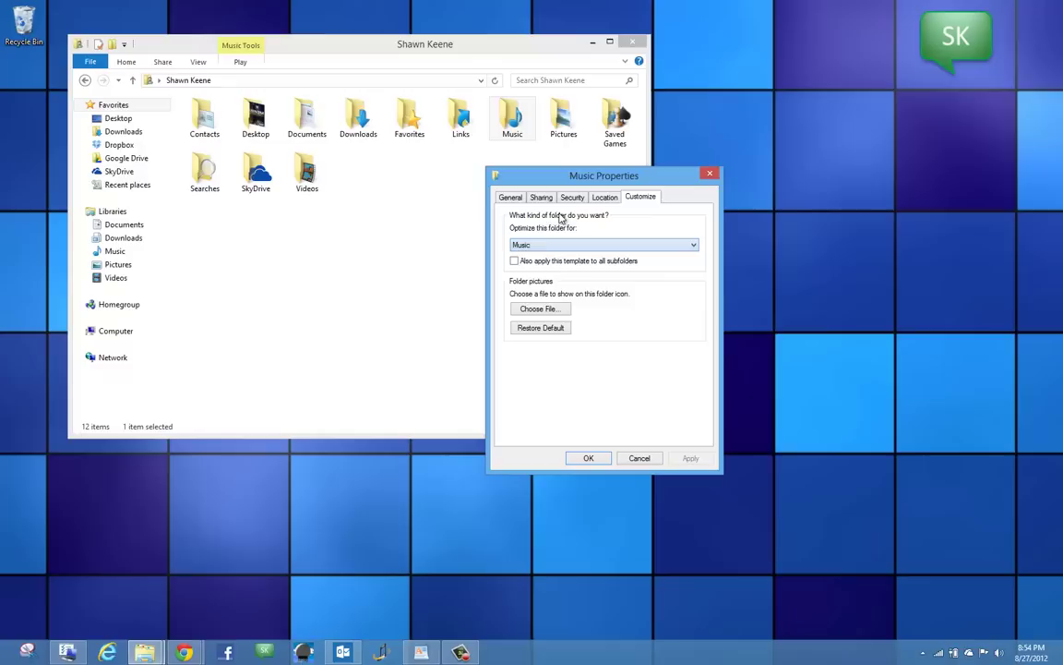
pyautogui.click(515, 260)
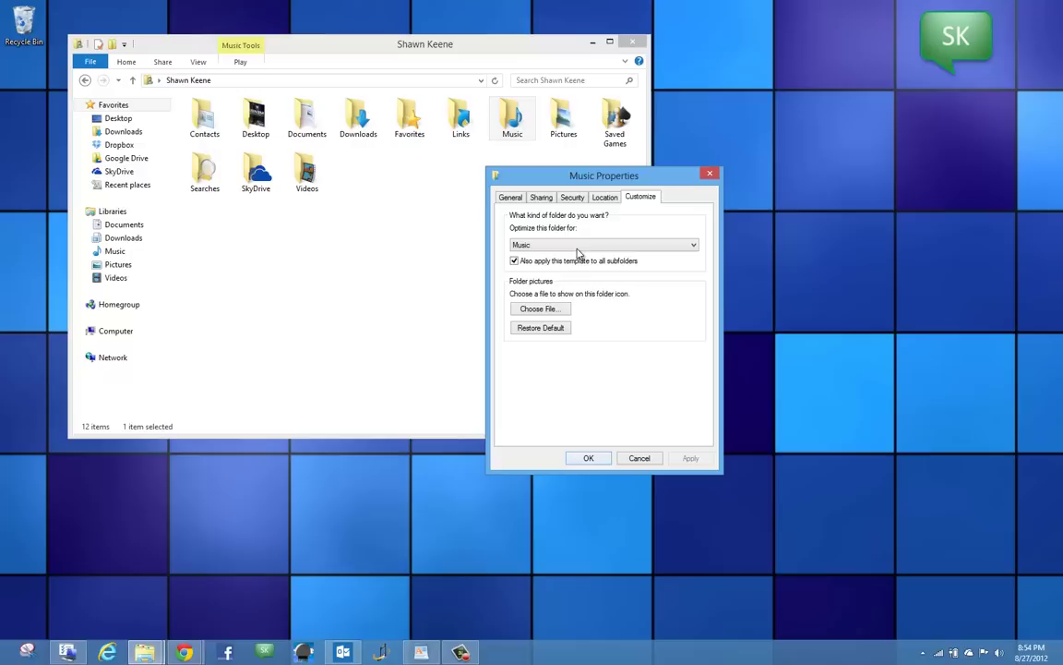
pyautogui.click(577, 246)
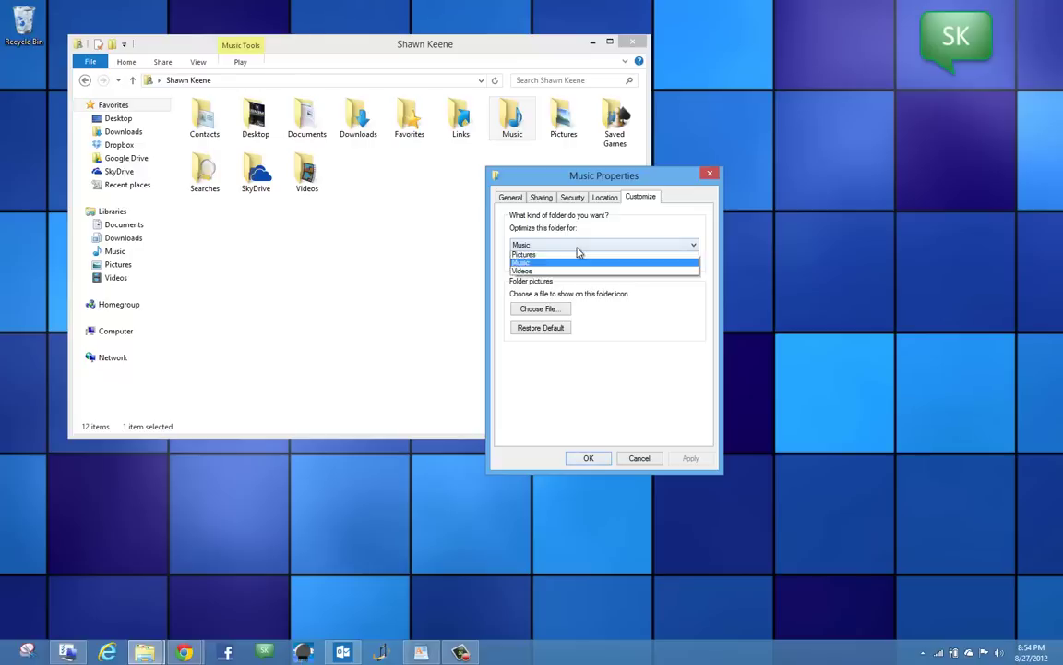
pyautogui.click(590, 459)
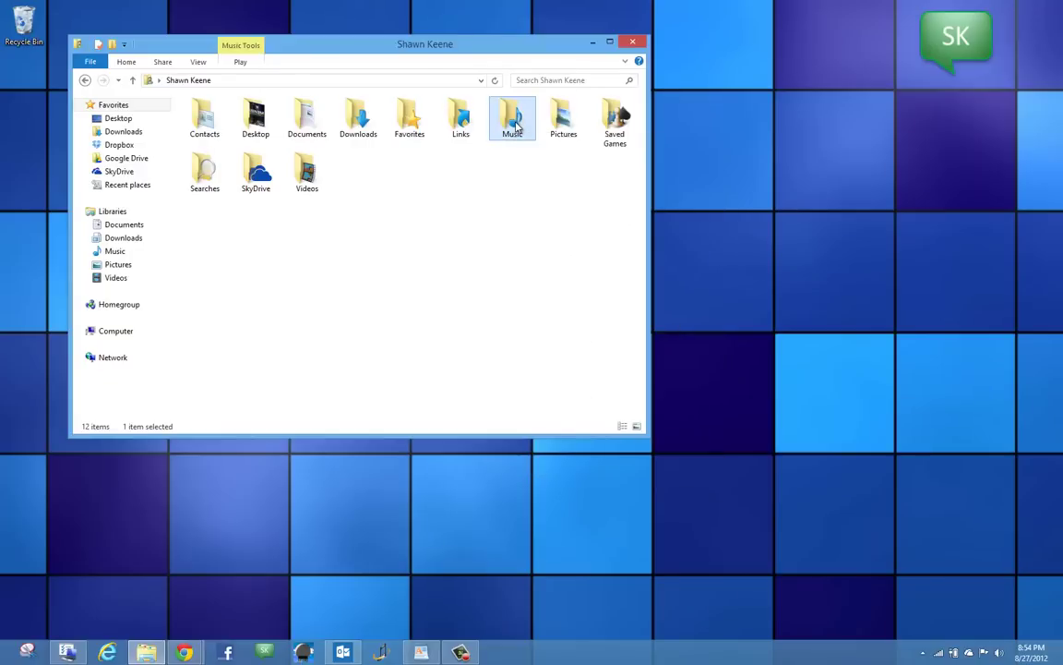
# Open Music and Aaron Copeland to check the Album columns, then return to Music.
pyautogui.doubleClick(514, 126)
pyautogui.doubleClick(397, 129)
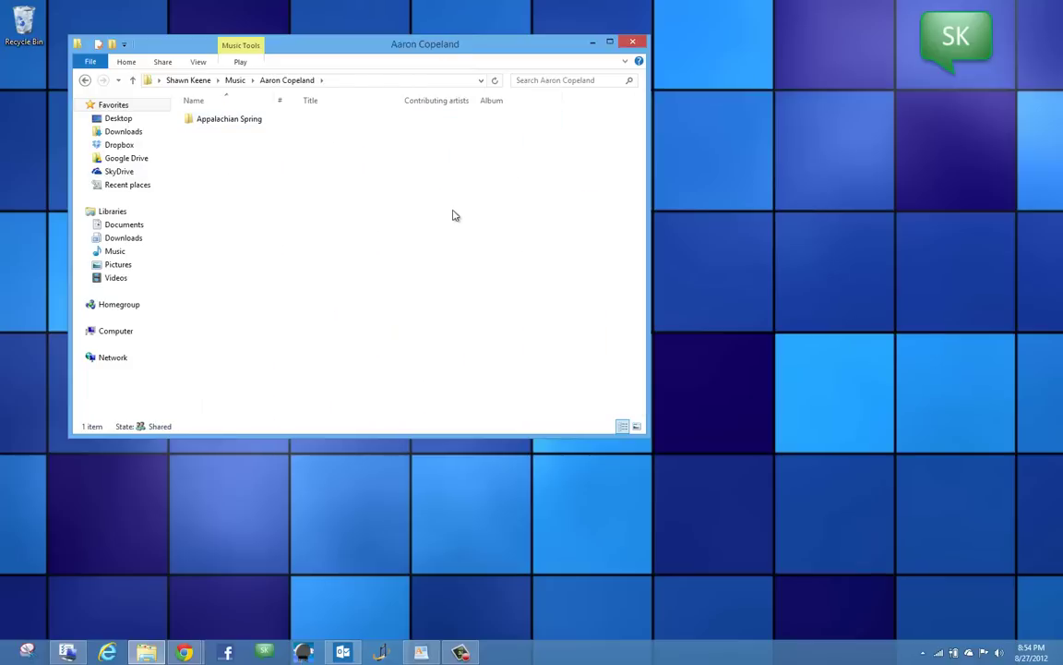
pyautogui.press('BackSpace')
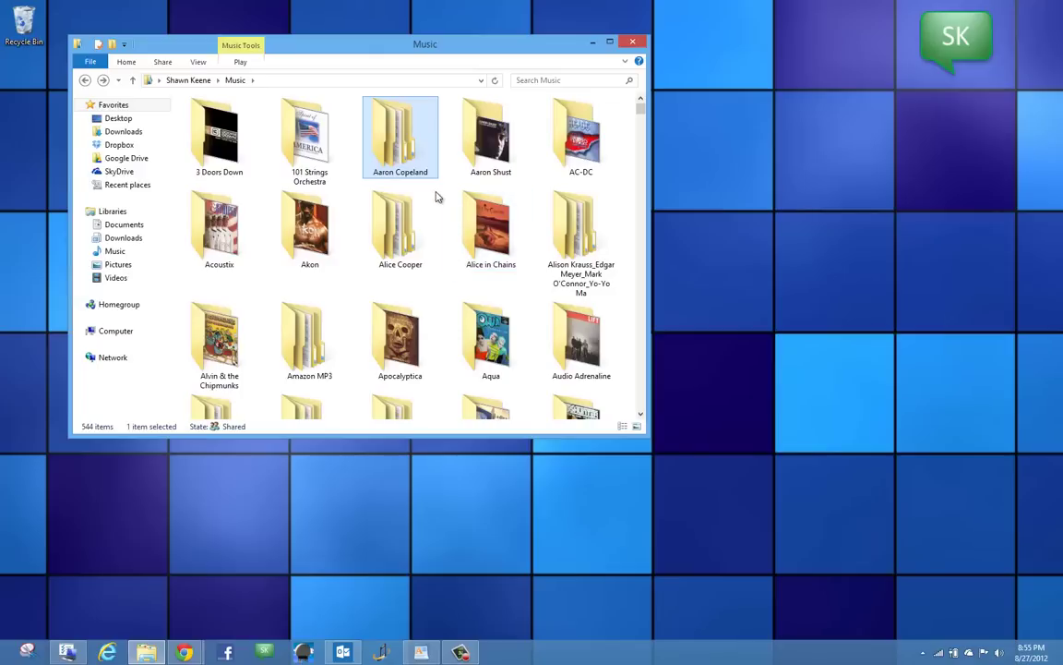
# Show Music's artist folders as medium icons sorted by album, then check Aaron Copeland.
pyautogui.press('Down')
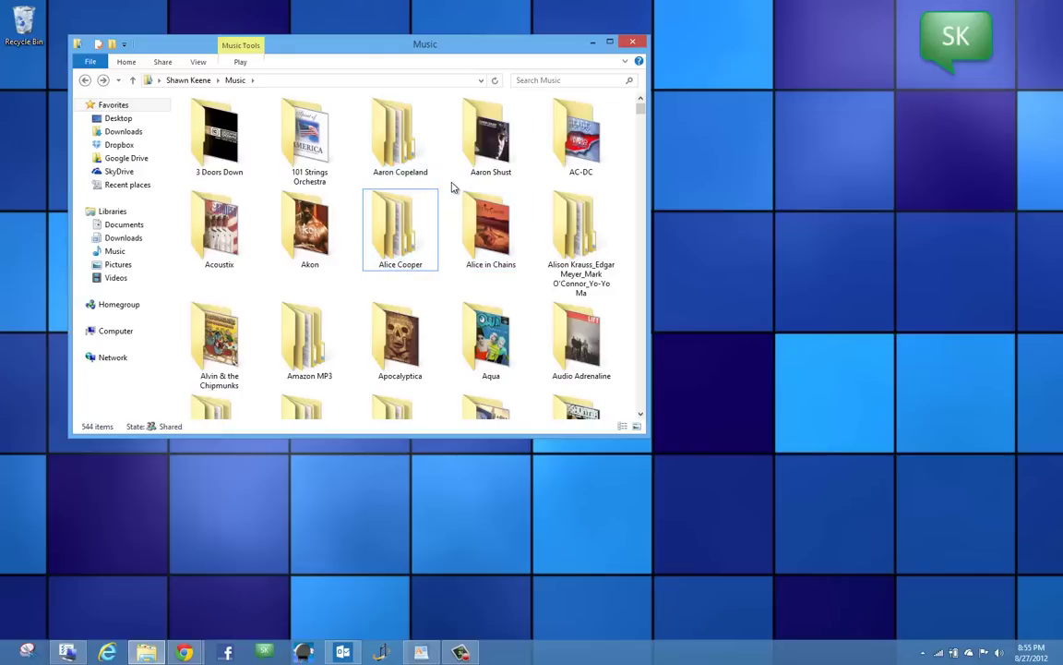
pyautogui.click(444, 192)
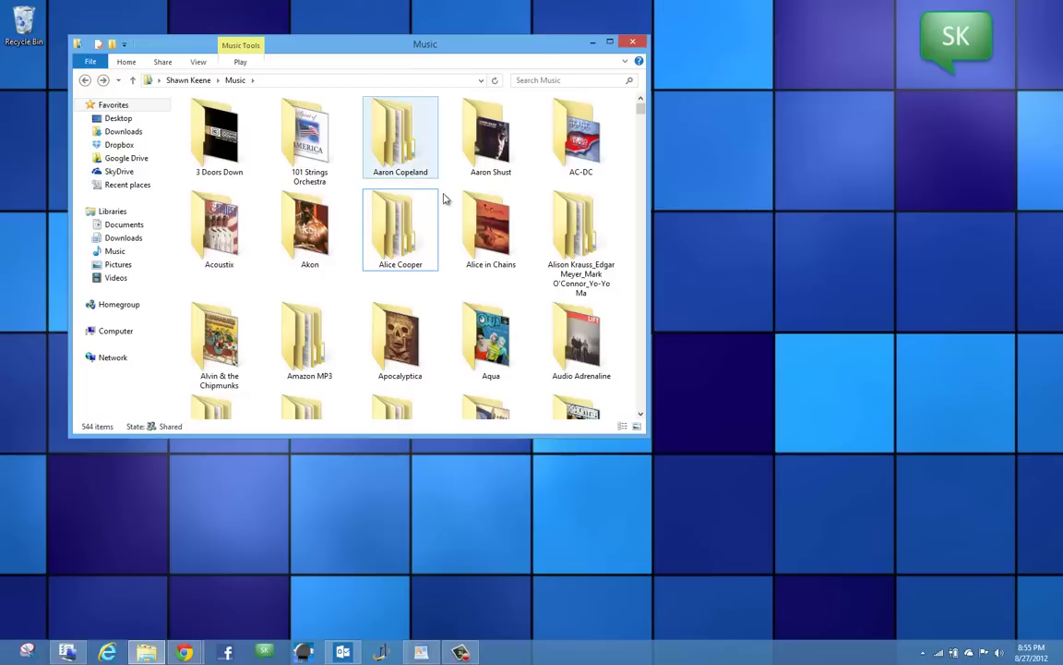
pyautogui.rightClick(444, 190)
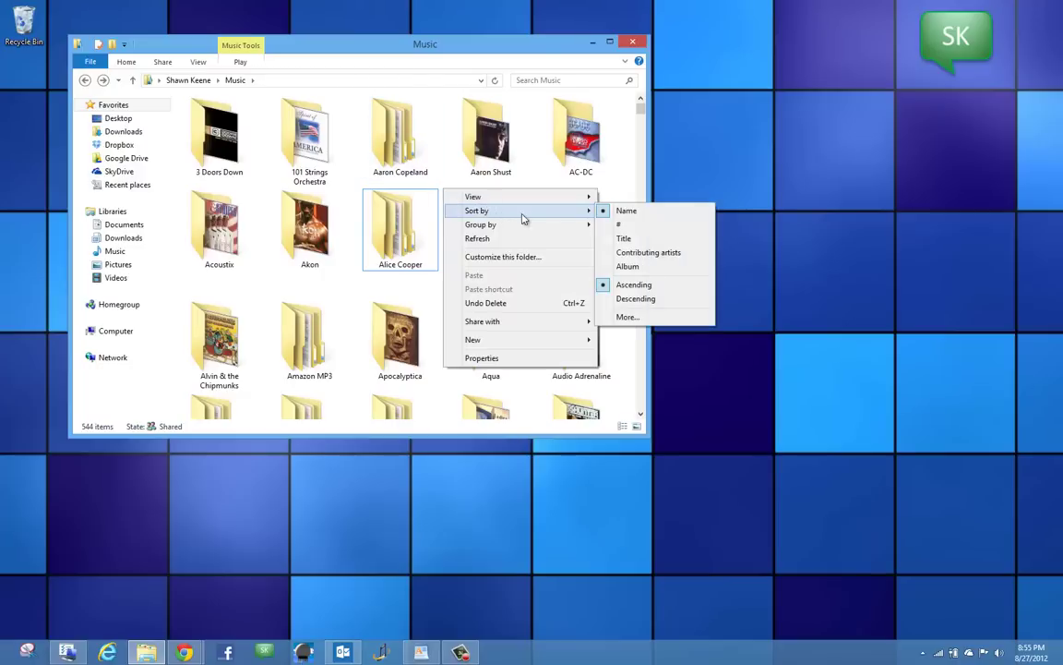
pyautogui.moveTo(523, 196)
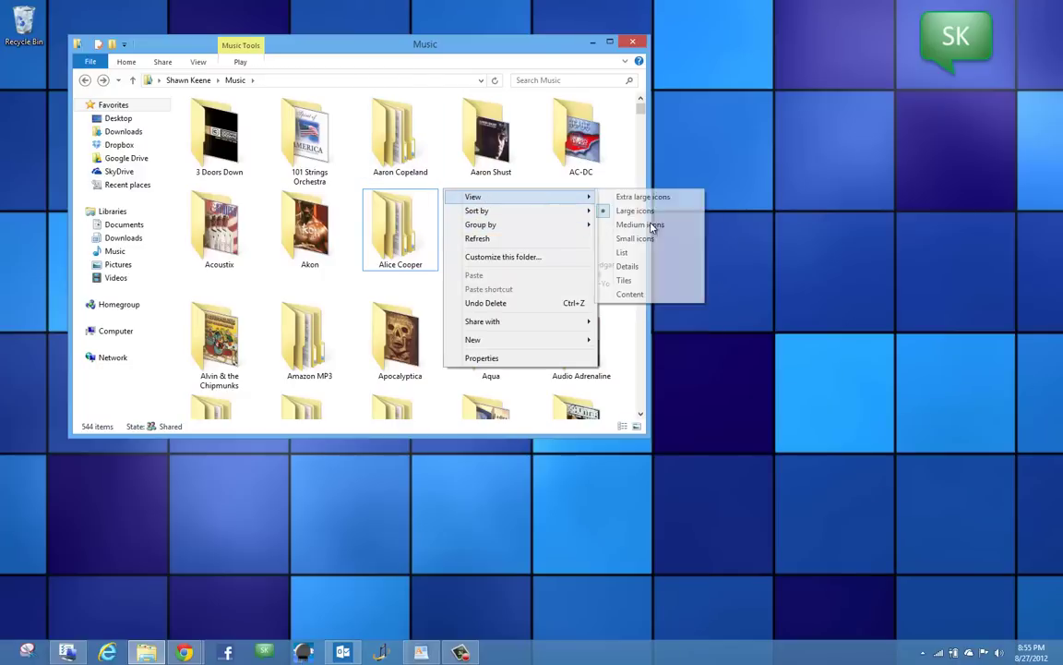
pyautogui.click(568, 224)
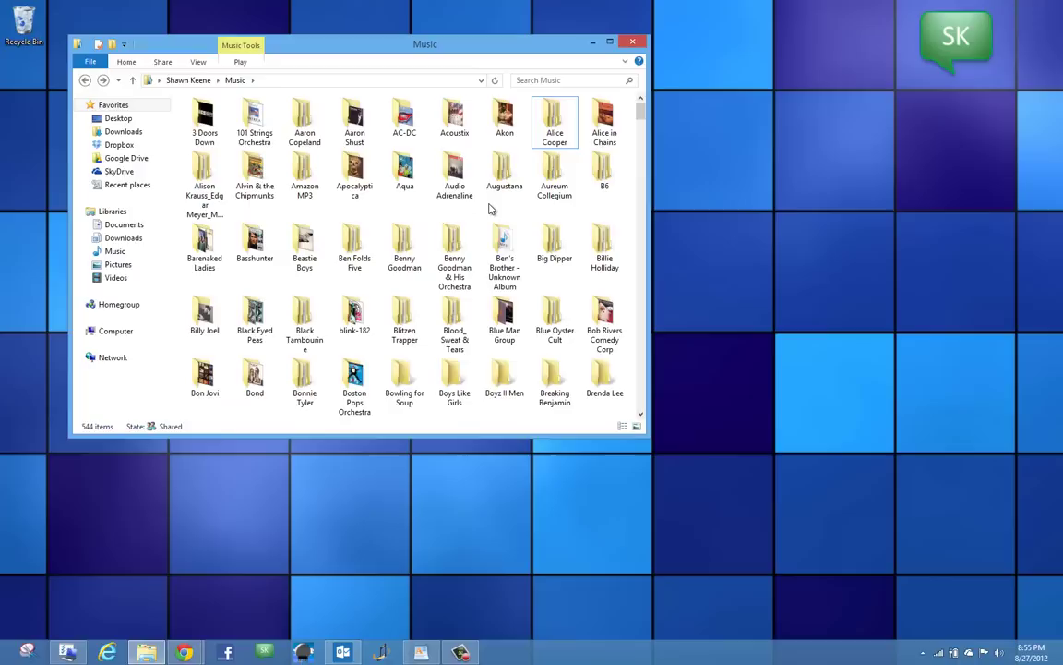
pyautogui.rightClick(490, 208)
pyautogui.moveTo(523, 226)
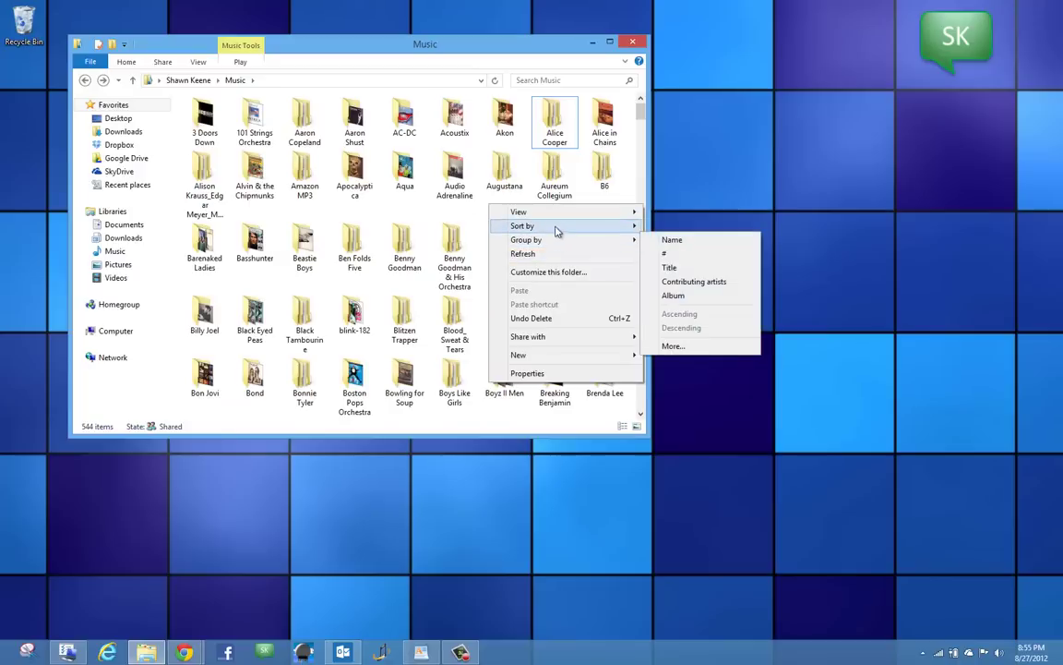
pyautogui.click(702, 278)
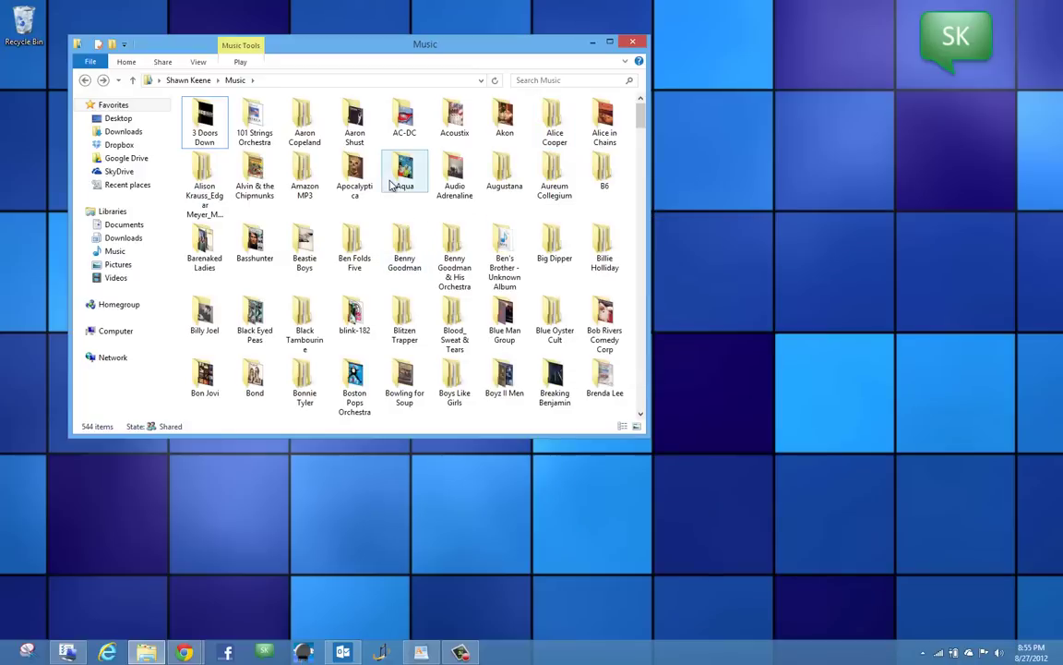
pyautogui.doubleClick(300, 130)
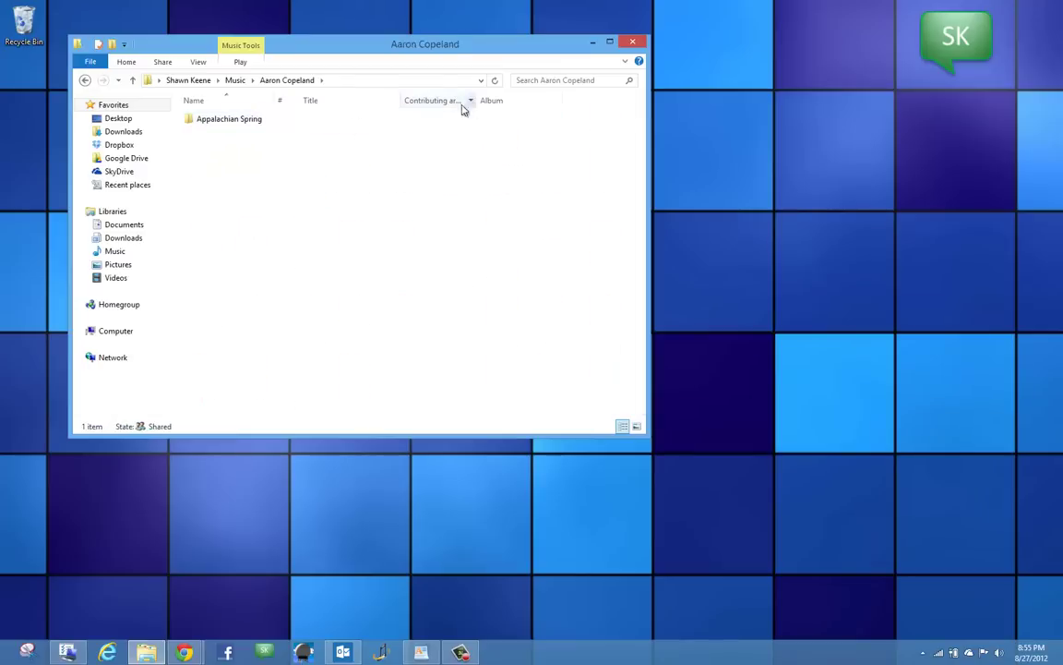
pyautogui.press('BackSpace')
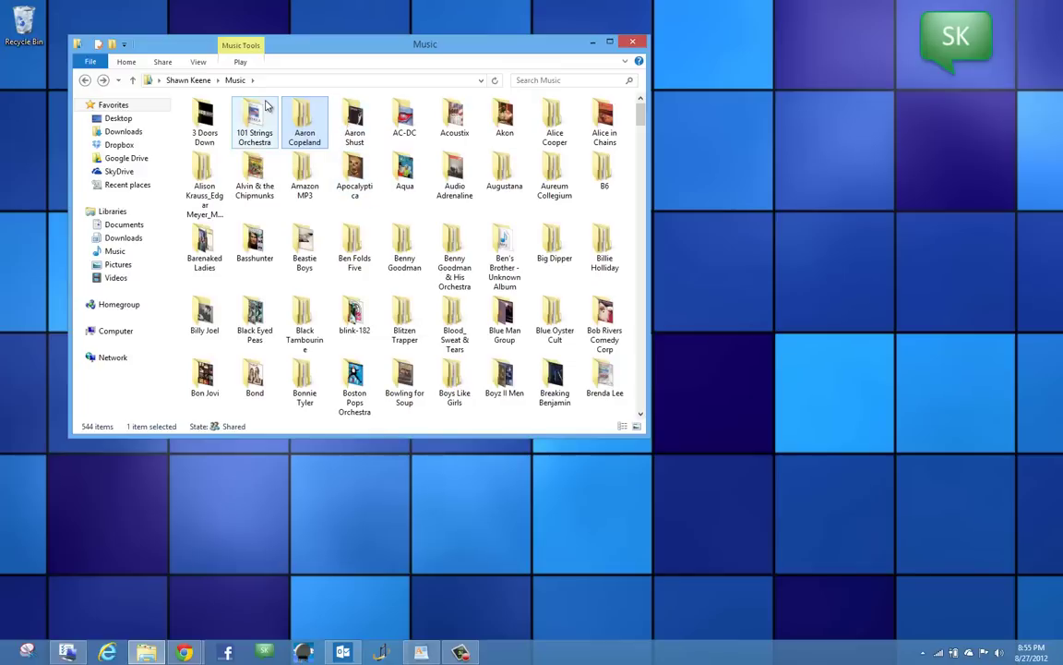
# Use Folder Options' Apply to Folders to give every music-type folder this view, confirming Yes.
pyautogui.click(335, 211)
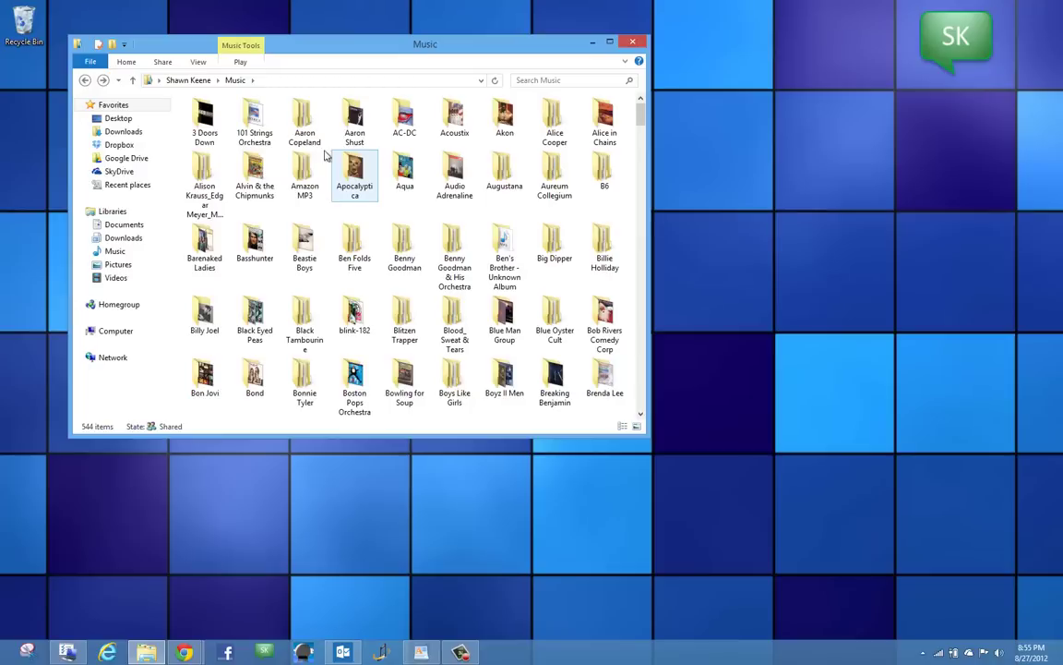
pyautogui.click(197, 64)
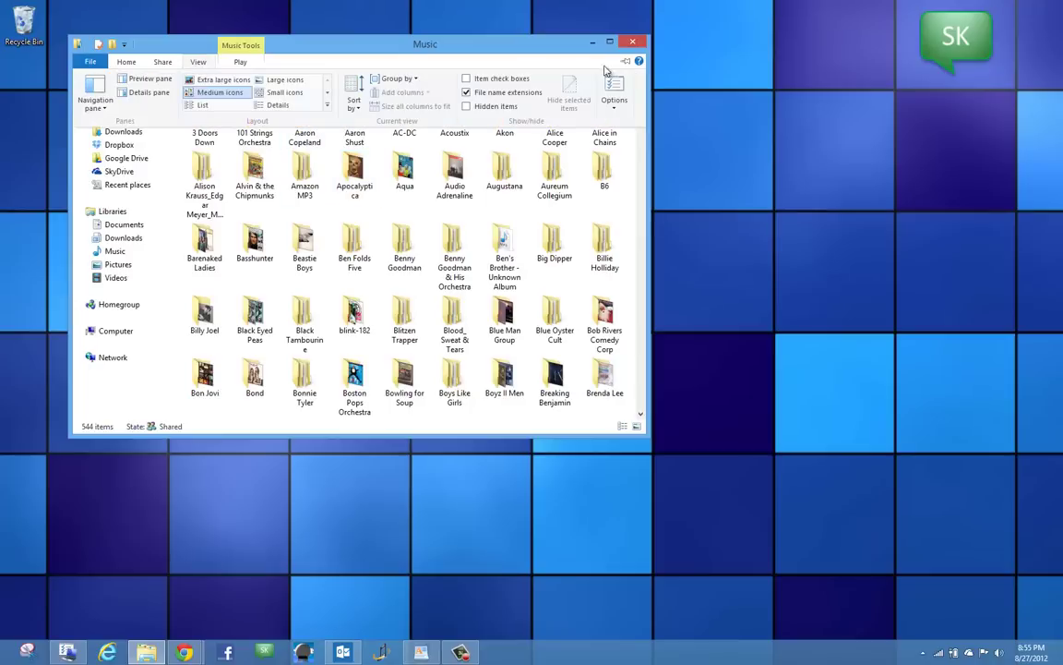
pyautogui.click(612, 90)
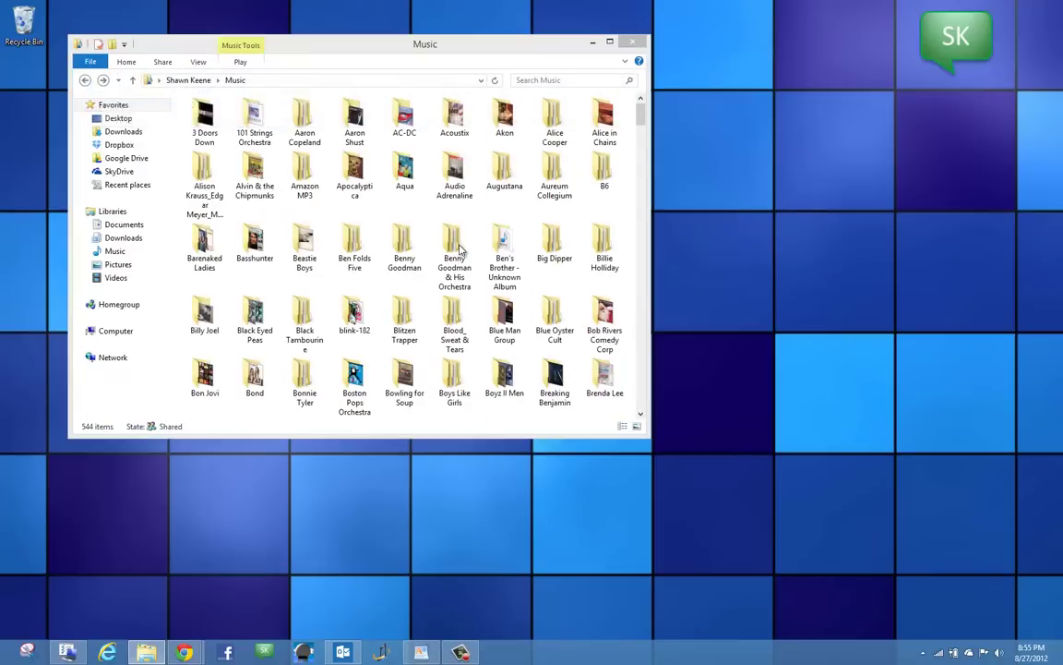
pyautogui.moveTo(181, 122); pyautogui.dragTo(325, 118)
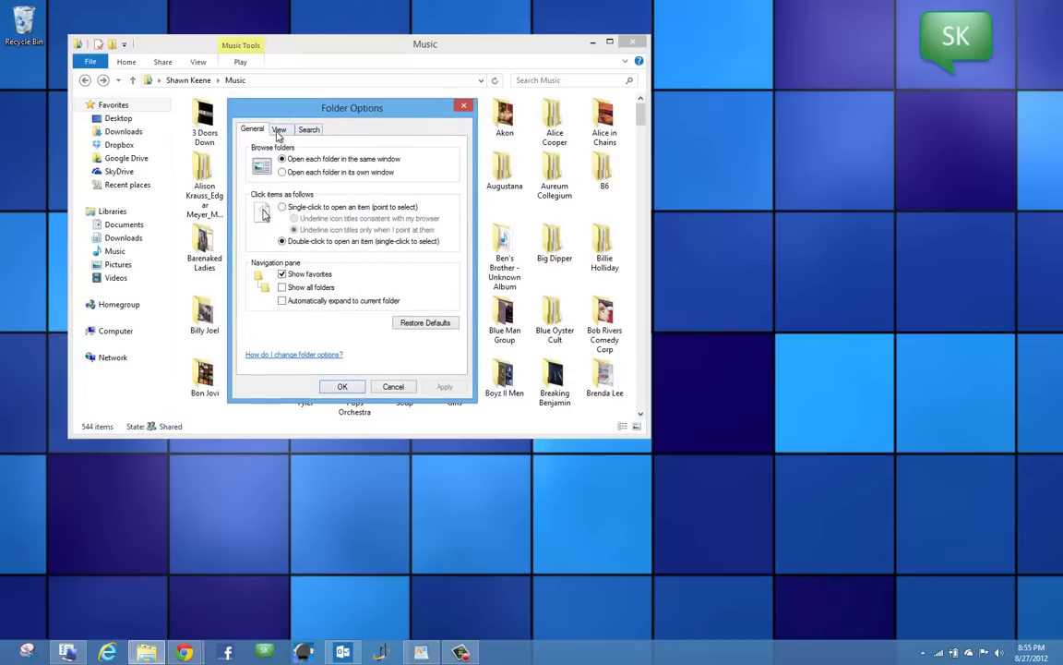
pyautogui.click(279, 130)
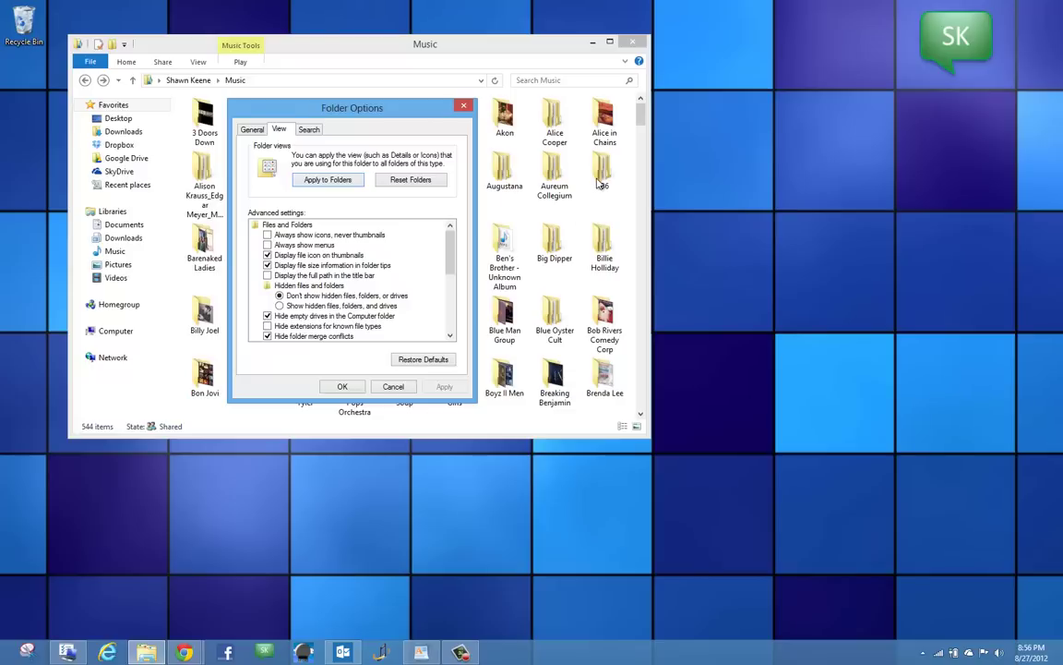
pyautogui.click(319, 183)
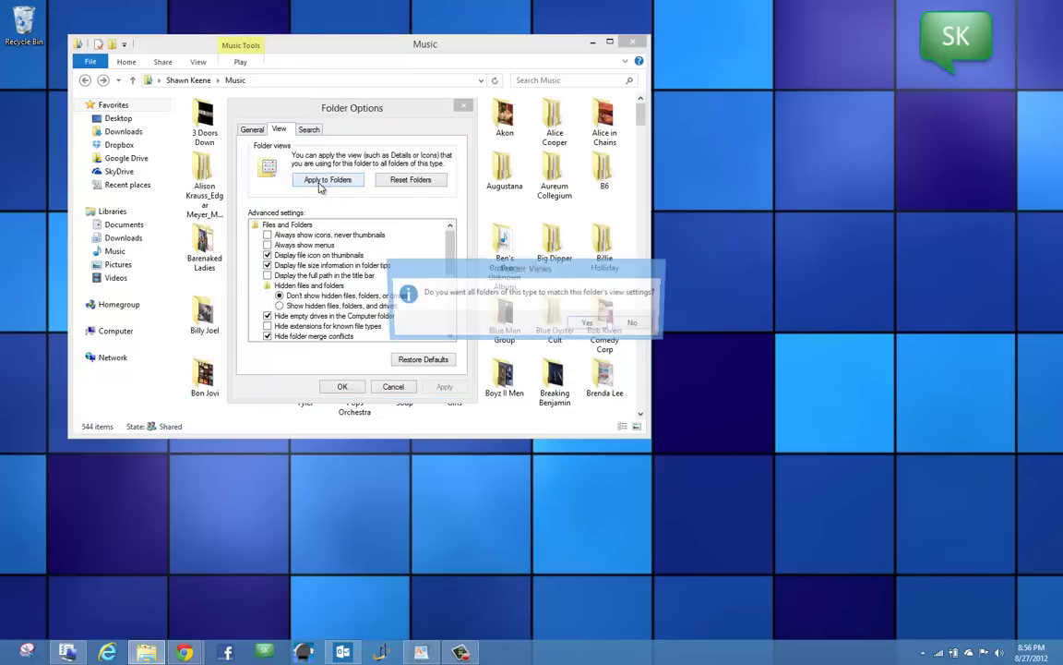
pyautogui.click(592, 325)
pyautogui.press('Return')
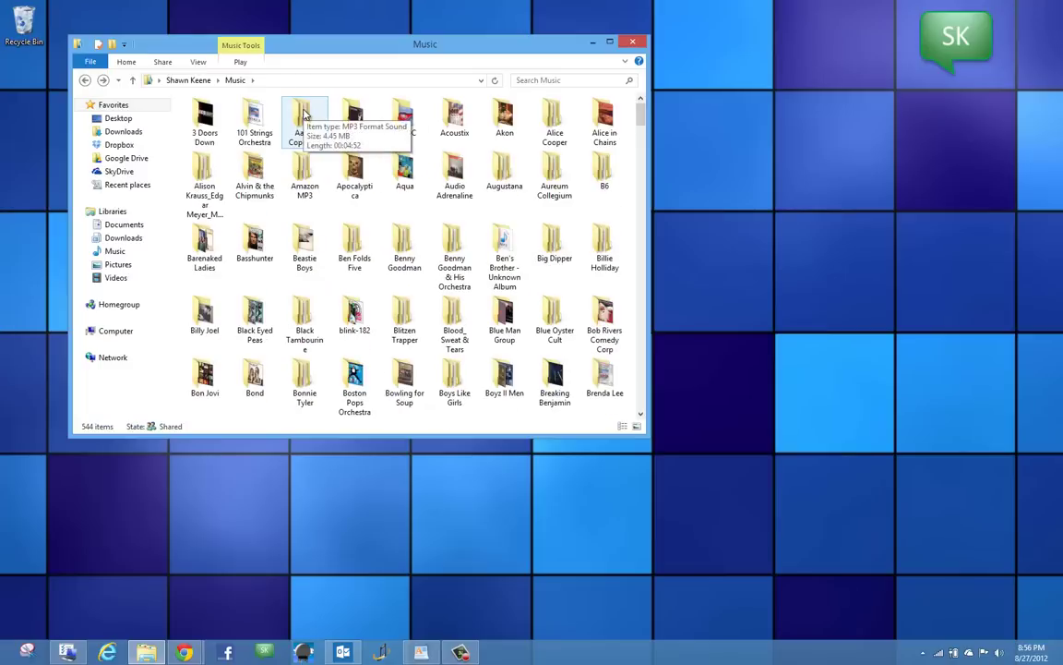
# Check that Aaron Copeland and Appalachian Spring show medium icons, then return to the home folder.
pyautogui.doubleClick(311, 131)
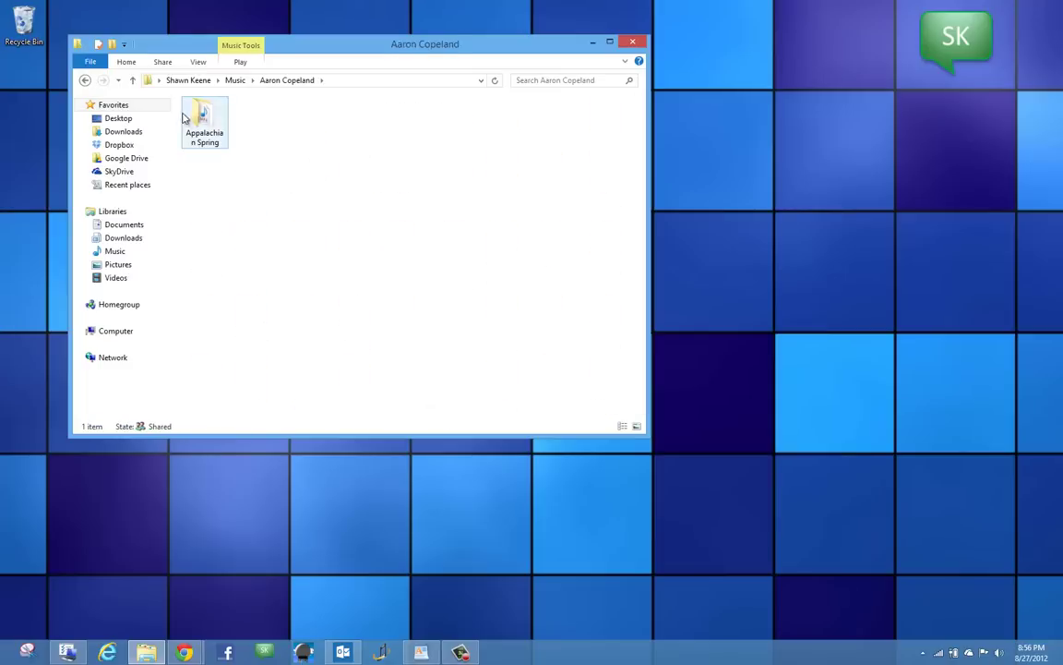
pyautogui.doubleClick(204, 118)
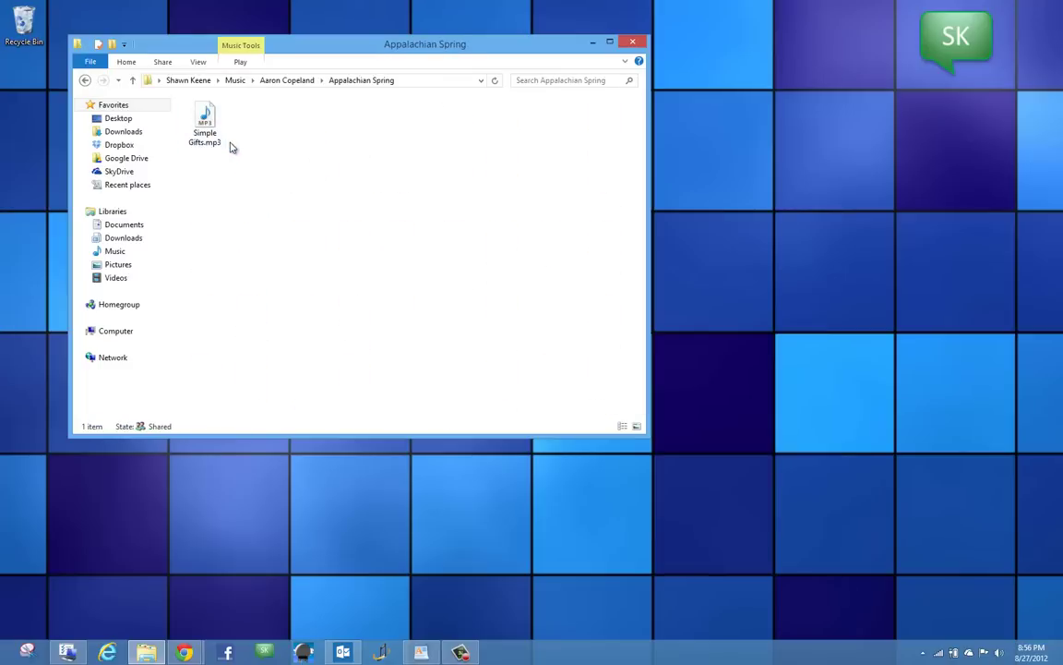
pyautogui.press('BackSpace')
pyautogui.press('BackSpace')
pyautogui.press('BackSpace')
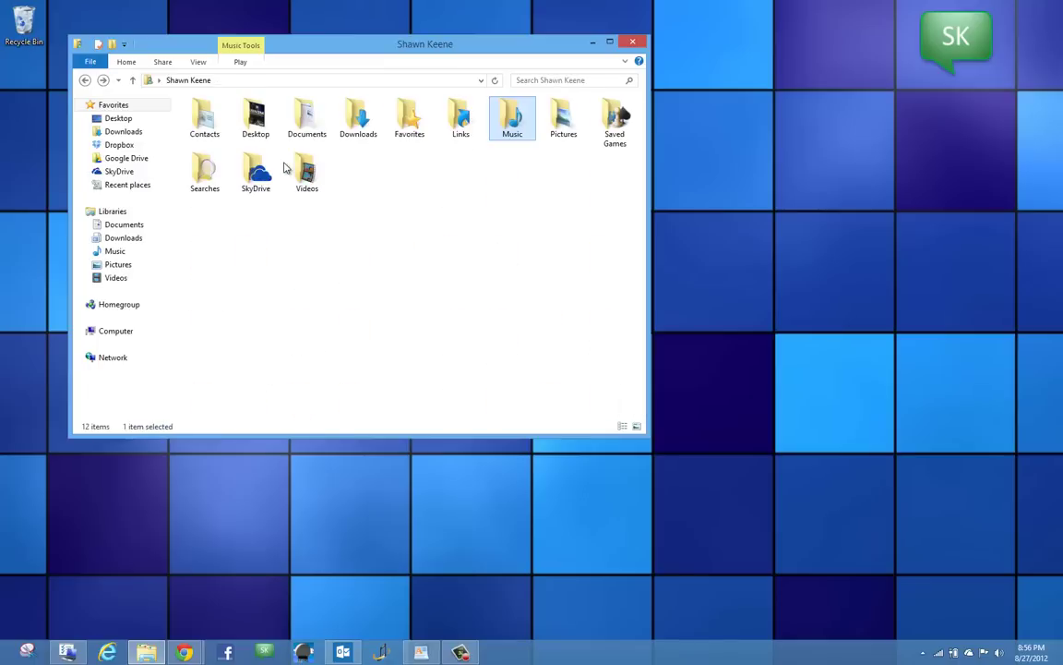
pyautogui.click(436, 197)
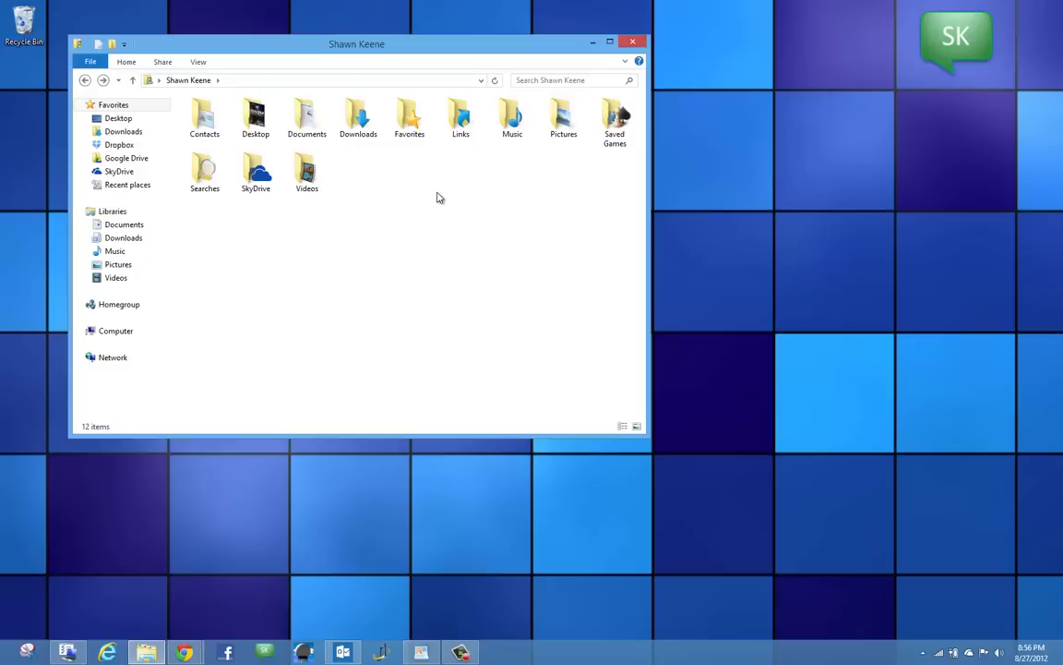
# Open the Music library and Ctrl+scroll its artist folders up to large icons.
pyautogui.click(114, 252)
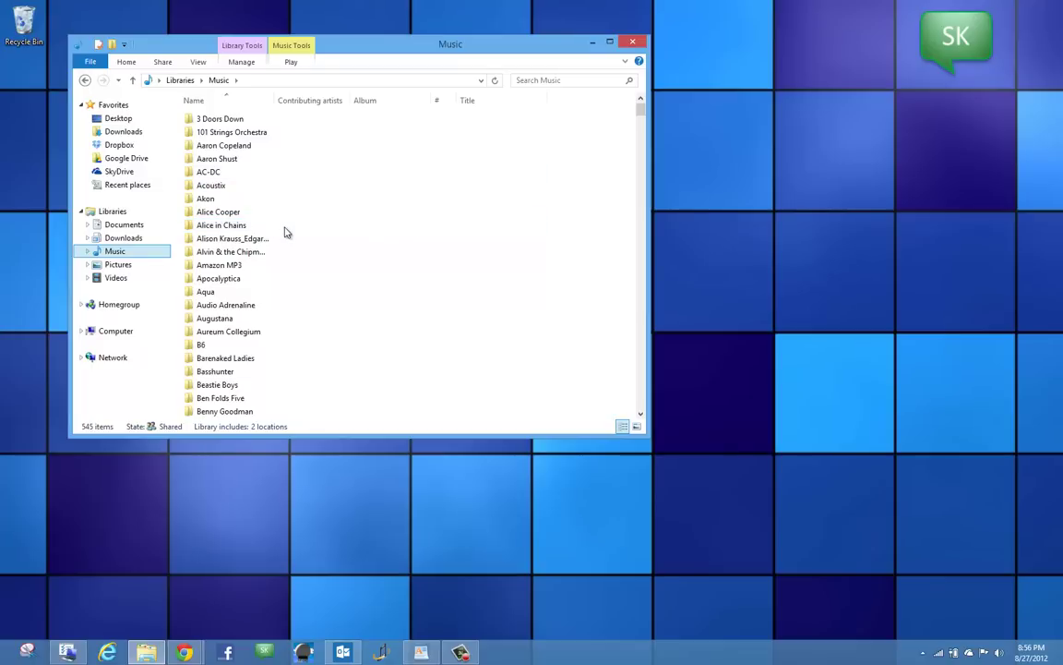
pyautogui.click(452, 188)
pyautogui.keyDown('ctrl'); pyautogui.scroll(1, 452, 188); pyautogui.keyUp('ctrl')
pyautogui.keyDown('ctrl'); pyautogui.scroll(1, 452, 188); pyautogui.keyUp('ctrl')
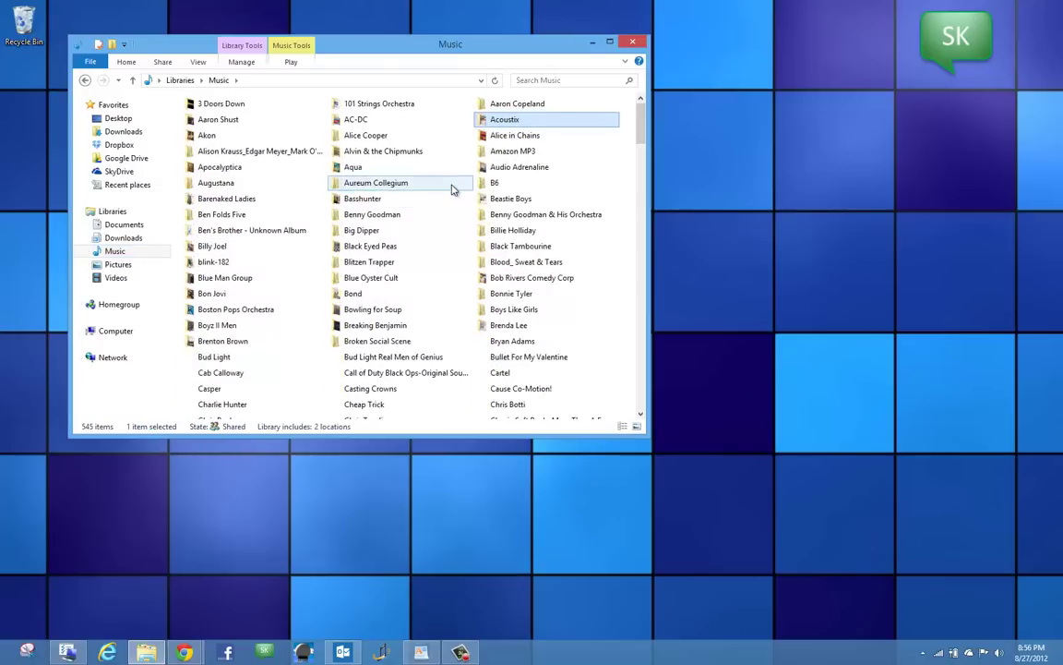
pyautogui.keyDown('ctrl'); pyautogui.scroll(1, 452, 188); pyautogui.keyUp('ctrl')
pyautogui.keyDown('ctrl'); pyautogui.scroll(2, 452, 188); pyautogui.keyUp('ctrl')
pyautogui.keyDown('ctrl'); pyautogui.scroll(1, 454, 190); pyautogui.keyUp('ctrl')
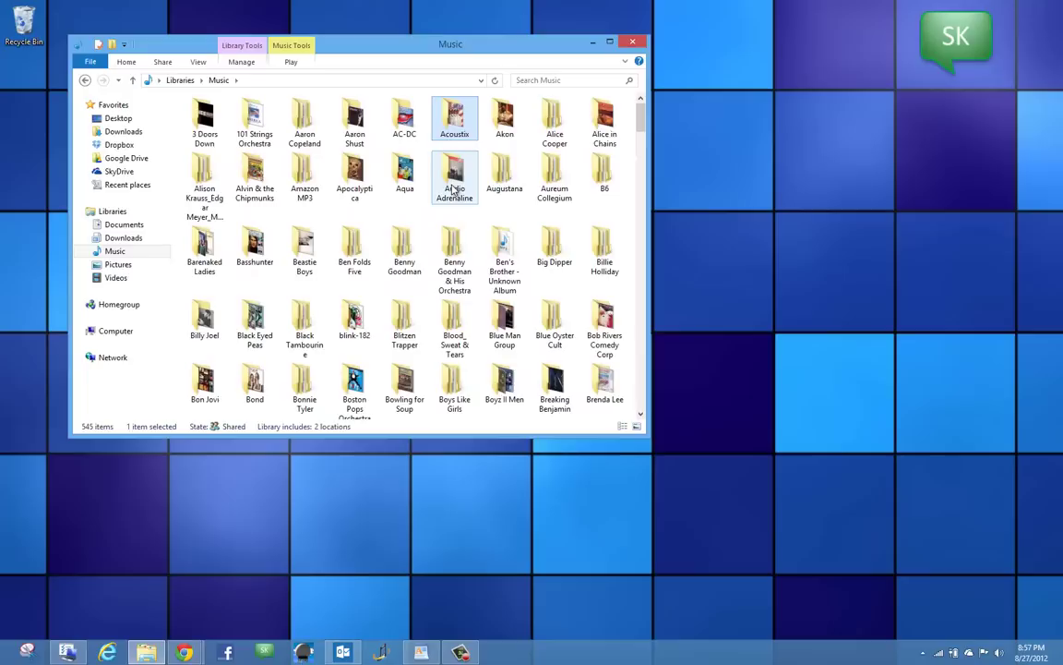
pyautogui.keyDown('ctrl'); pyautogui.scroll(1, 453, 191); pyautogui.keyUp('ctrl')
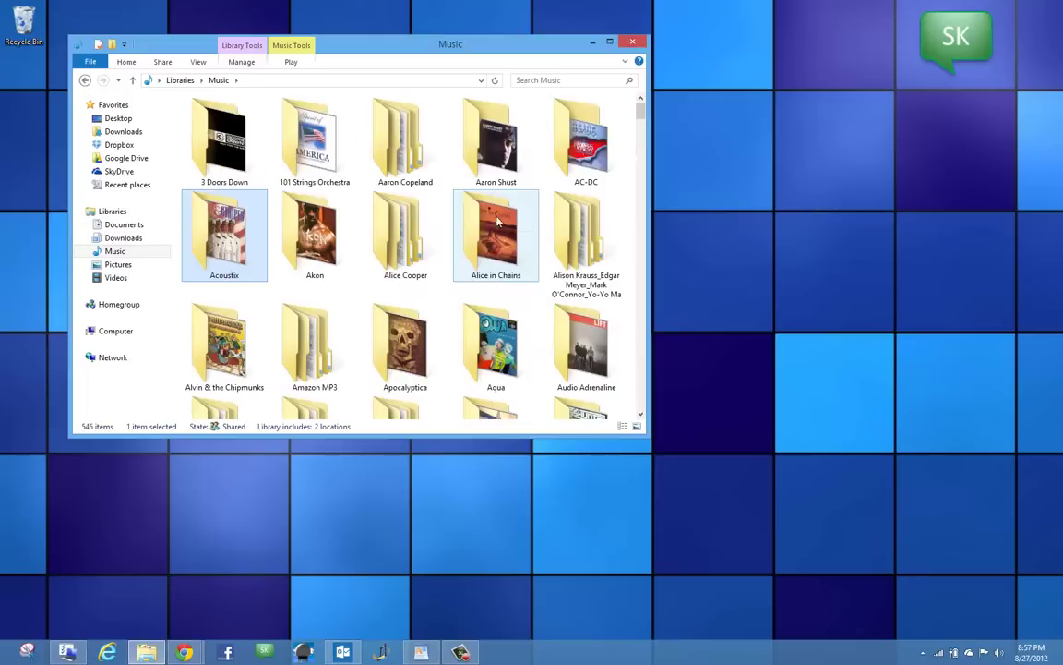
# Look inside Alice Cooper and its Classicks subfolder, then return to the Music library.
pyautogui.doubleClick(423, 230)
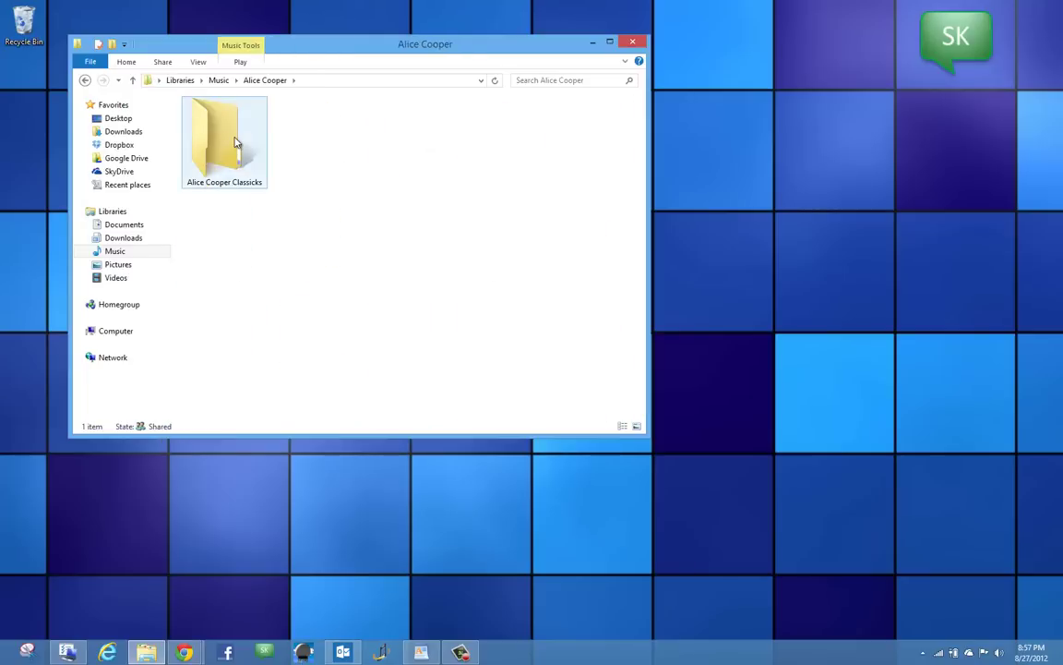
pyautogui.doubleClick(235, 141)
pyautogui.press('BackSpace')
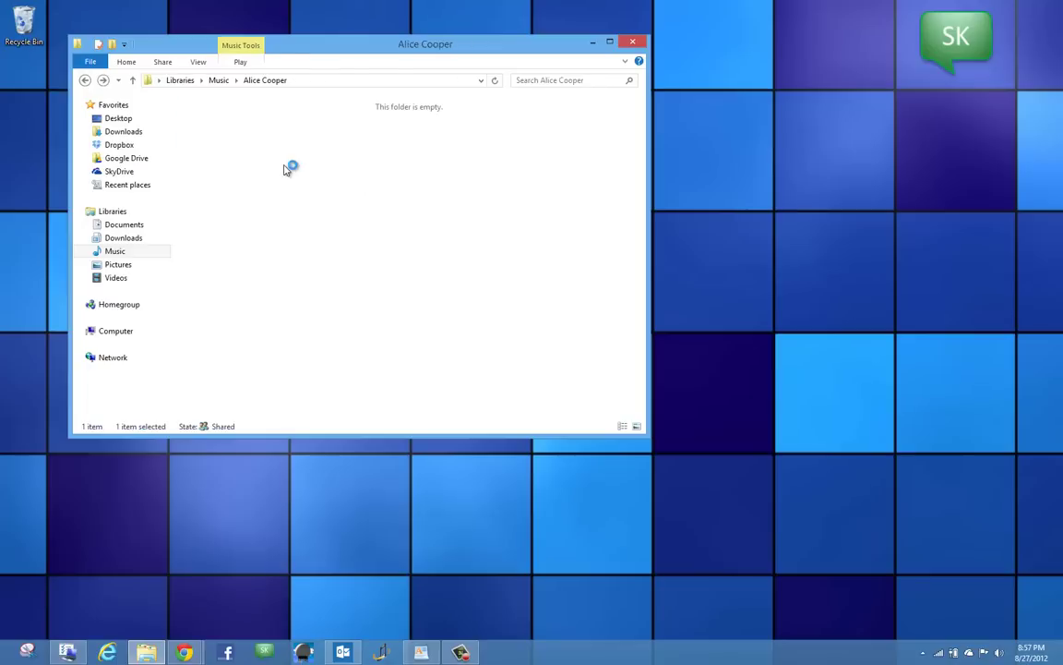
pyautogui.press('BackSpace')
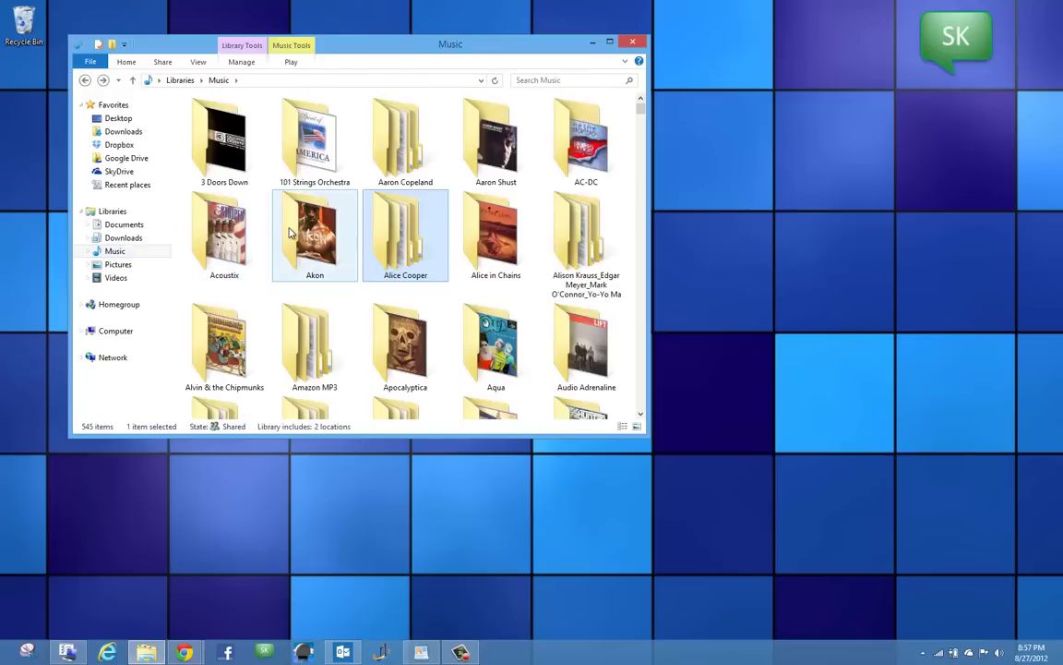